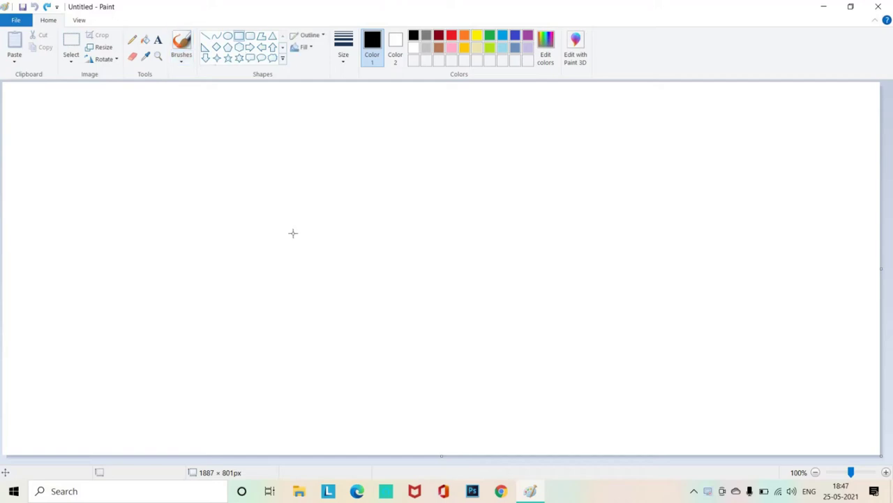
# Step: Draw a square house body and set a slightly taller triangle roof on its top edge
pyautogui.moveTo(309, 238); pyautogui.dragTo(469, 411)
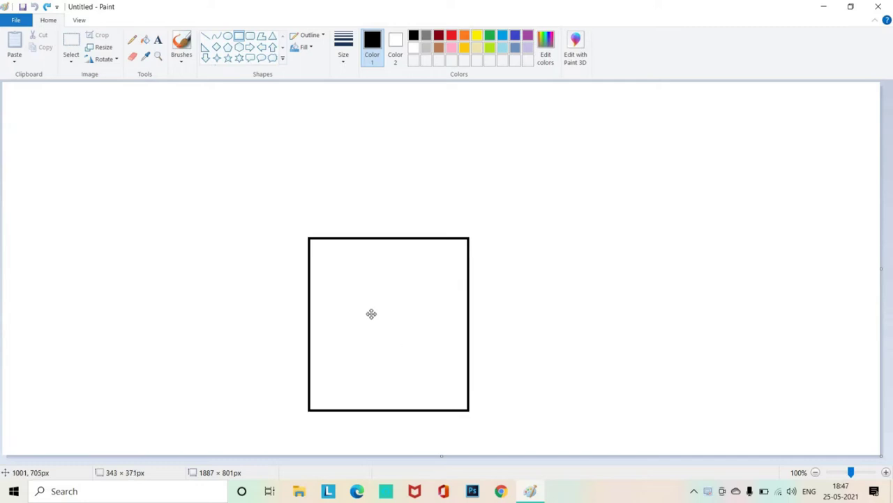
pyautogui.click(310, 231)
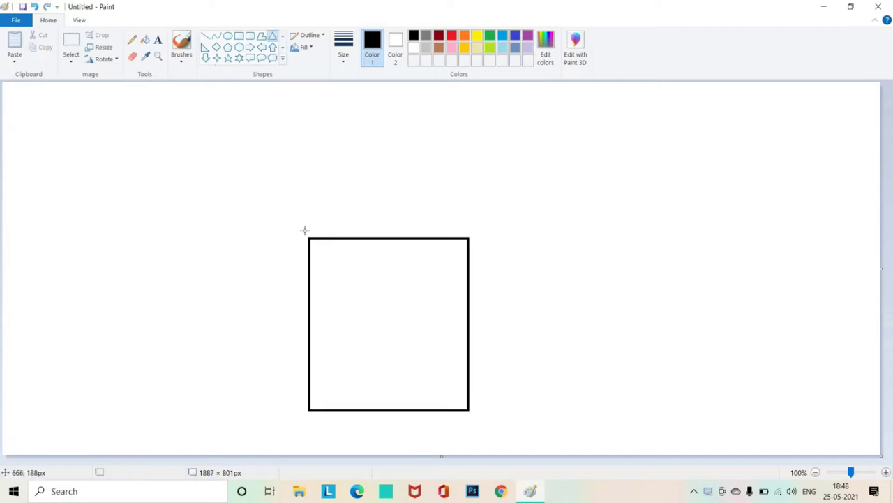
pyautogui.moveTo(309, 237); pyautogui.dragTo(466, 120)
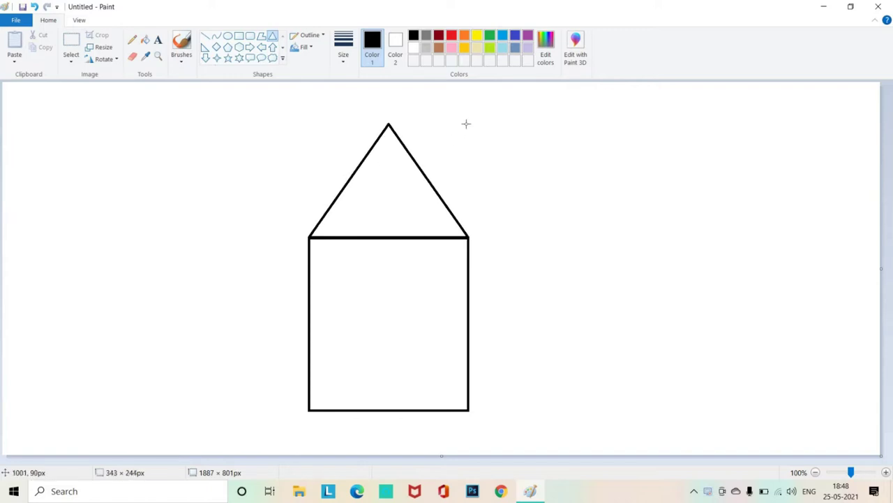
pyautogui.moveTo(468, 124); pyautogui.dragTo(467, 119)
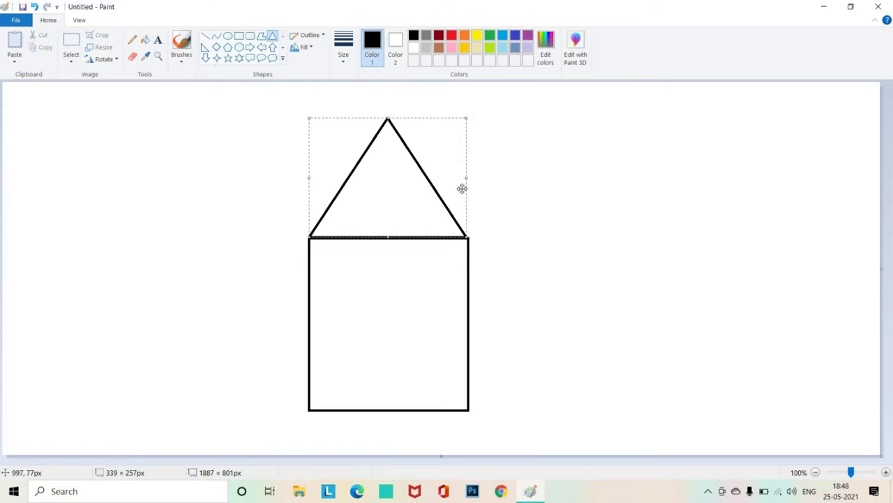
pyautogui.click(484, 248)
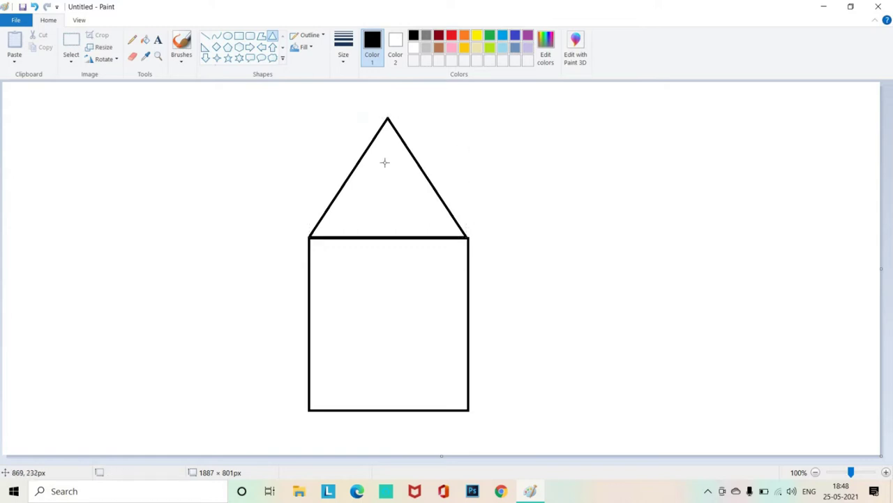
# Step: Draw a thin flat step rectangle along the bottom of the house
pyautogui.click(238, 37)
pyautogui.moveTo(341, 407); pyautogui.dragTo(428, 395)
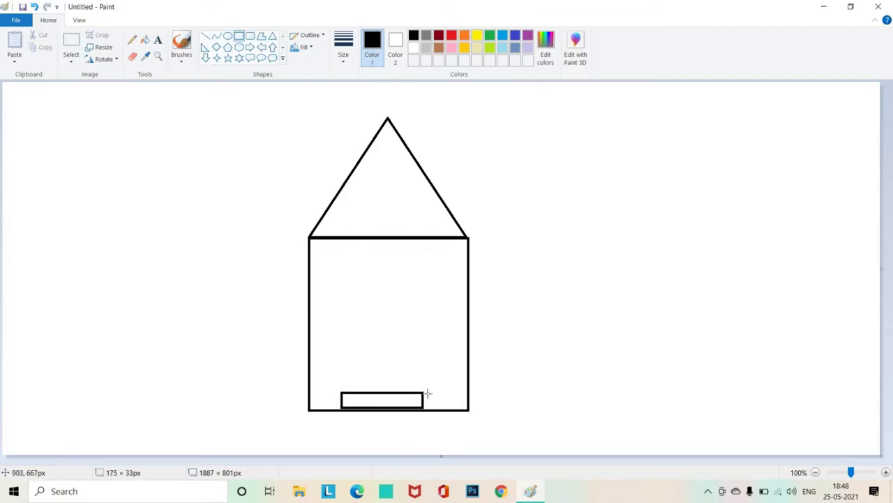
pyautogui.moveTo(427, 395); pyautogui.dragTo(427, 391)
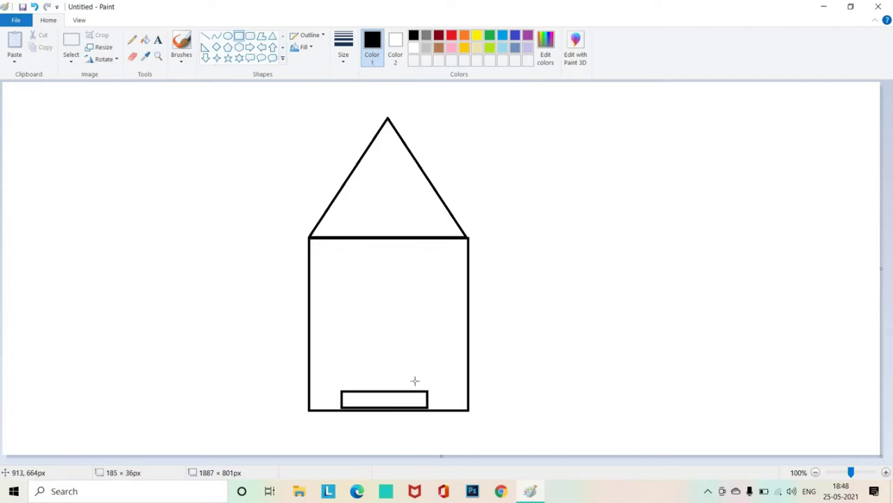
pyautogui.click(342, 369)
# Step: Add a tall door rectangle and a small window rectangle to its right
pyautogui.moveTo(343, 373); pyautogui.dragTo(398, 274)
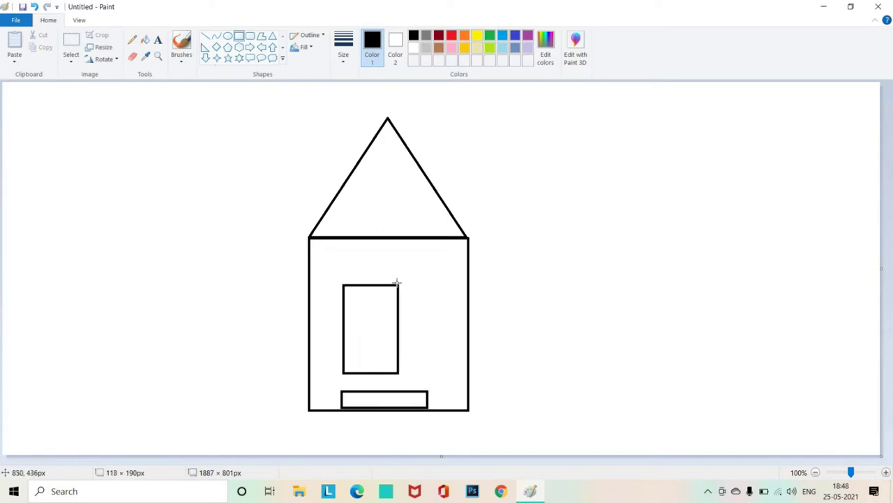
pyautogui.moveTo(398, 274)
pyautogui.mouseDown()
pyautogui.moveTo(398, 261)
pyautogui.moveTo(446, 298)
pyautogui.mouseUp()
pyautogui.click(421, 278)
pyautogui.moveTo(448, 330); pyautogui.dragTo(453, 332)
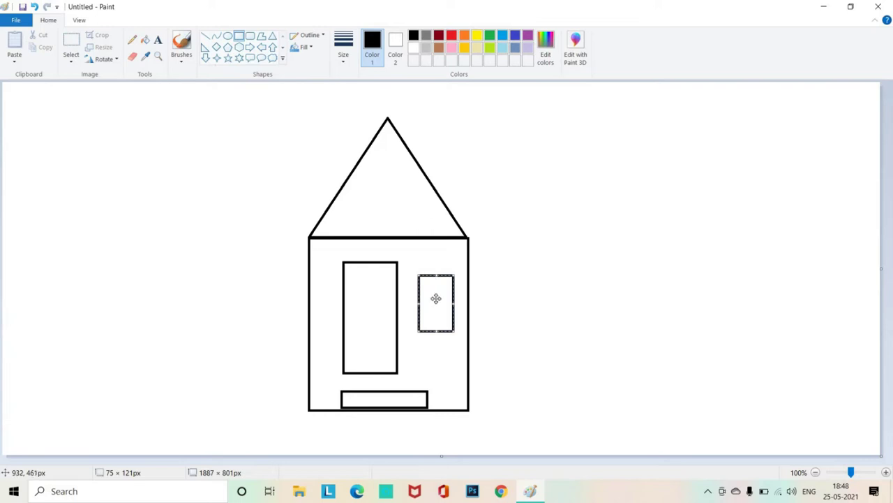
# Step: Cross the small window with a vertical divider and a horizontal crossbar
pyautogui.click(207, 36)
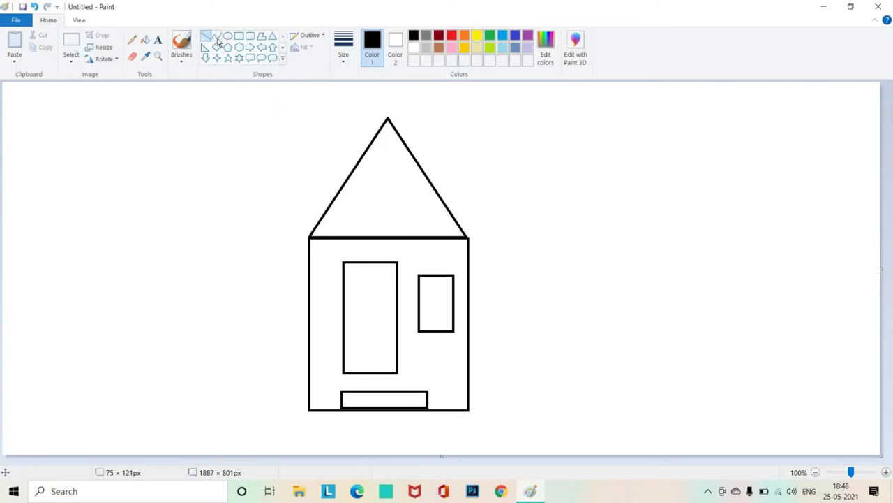
pyautogui.click(217, 38)
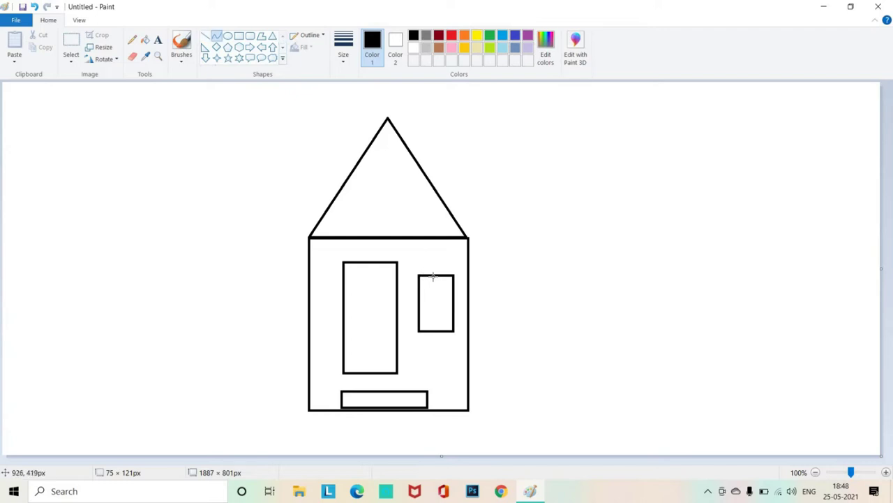
pyautogui.moveTo(434, 276); pyautogui.dragTo(433, 334)
pyautogui.moveTo(421, 307); pyautogui.dragTo(434, 308)
pyautogui.click(208, 38)
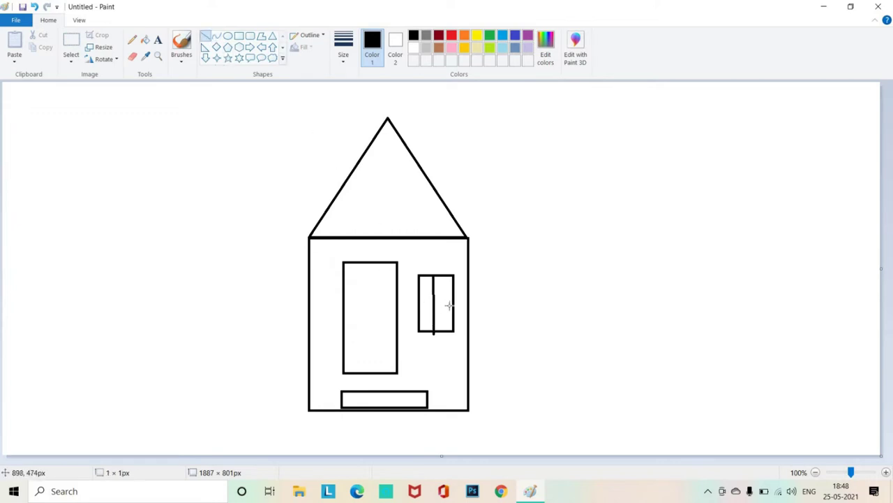
pyautogui.moveTo(419, 302); pyautogui.dragTo(455, 303)
pyautogui.click(495, 284)
# Step: Draw a circle centred in the roof and a tiny oval doorknob on the door
pyautogui.click(227, 37)
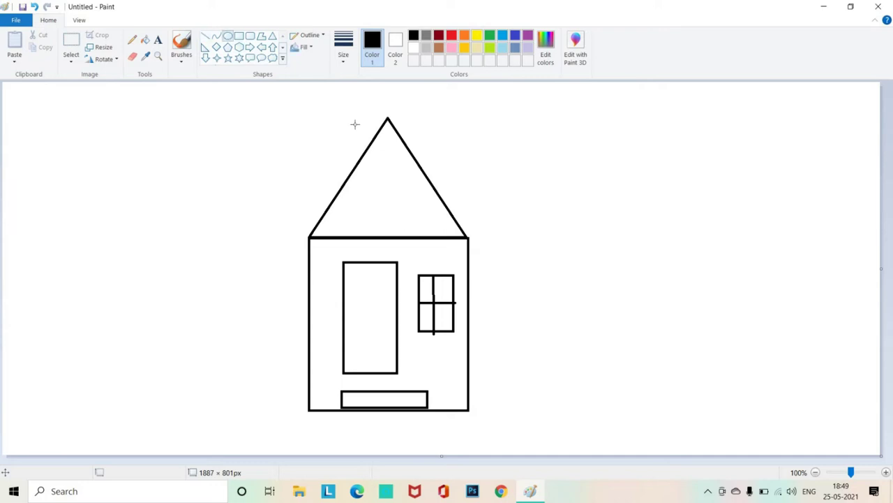
pyautogui.moveTo(384, 164); pyautogui.dragTo(428, 212)
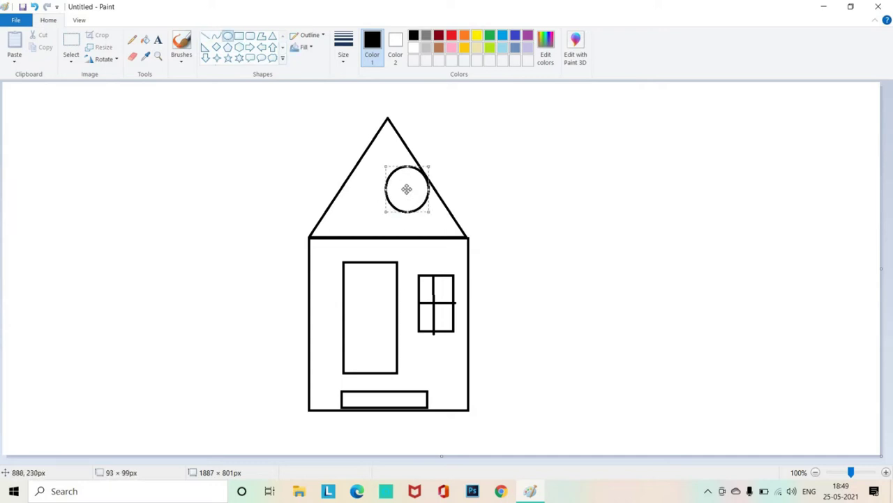
pyautogui.moveTo(415, 189); pyautogui.dragTo(395, 187)
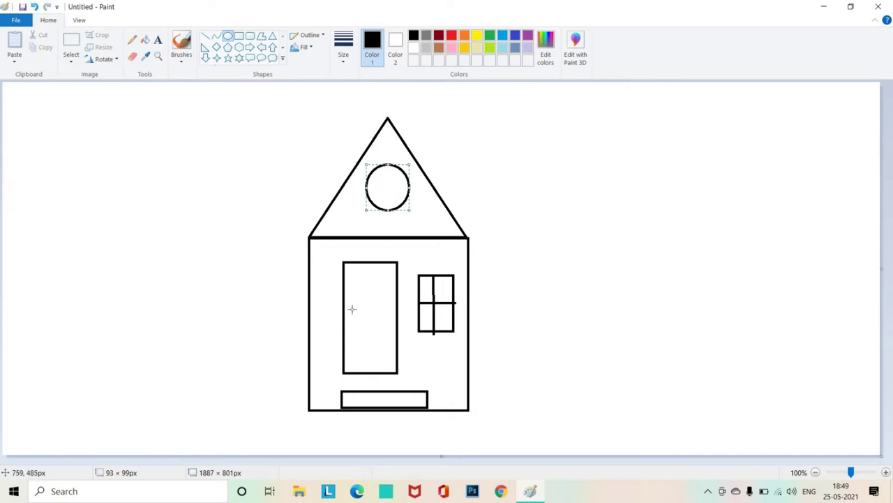
pyautogui.moveTo(351, 314); pyautogui.dragTo(362, 324)
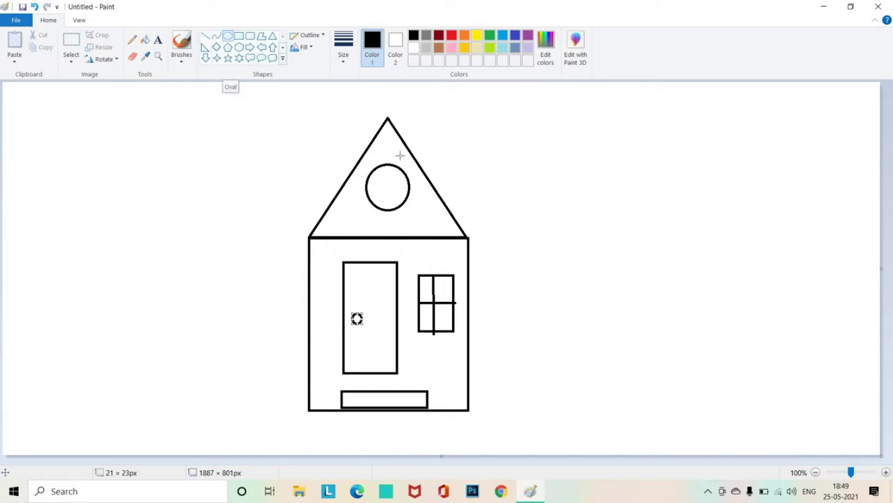
pyautogui.click(227, 38)
# Step: Draw four overlapping circles and ellipses right of the house for the upper crown
pyautogui.moveTo(570, 165); pyautogui.dragTo(501, 235)
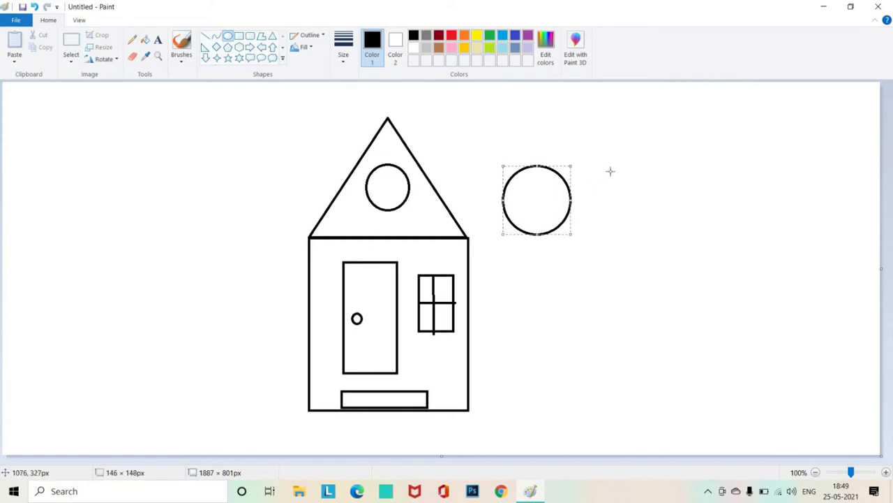
pyautogui.moveTo(612, 170); pyautogui.dragTo(543, 236)
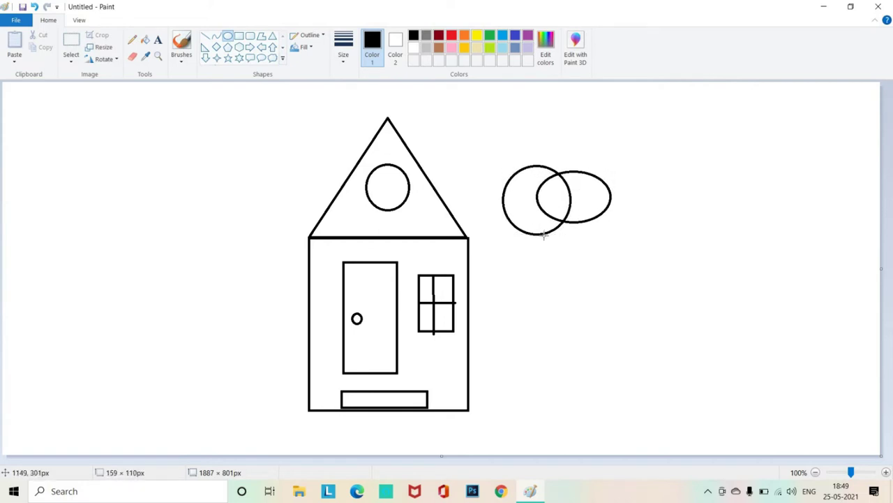
pyautogui.moveTo(594, 206)
pyautogui.mouseDown()
pyautogui.moveTo(598, 176)
pyautogui.moveTo(573, 210)
pyautogui.mouseUp()
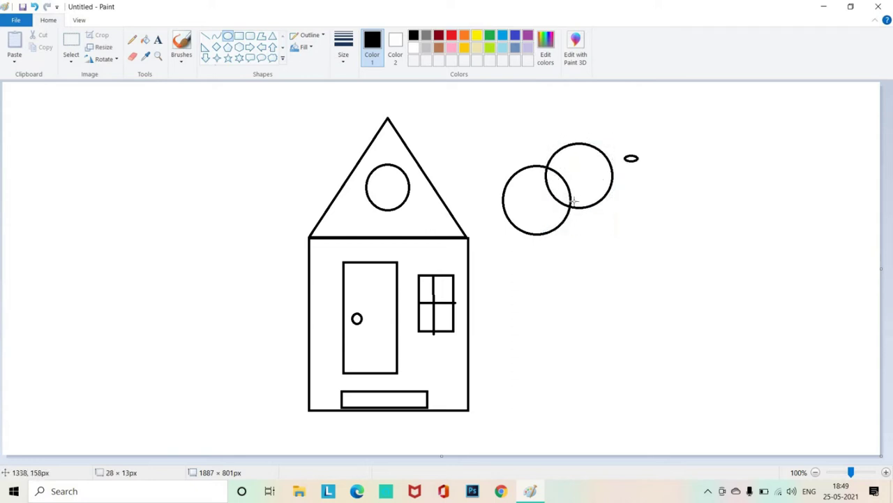
pyautogui.moveTo(566, 249); pyautogui.dragTo(548, 242)
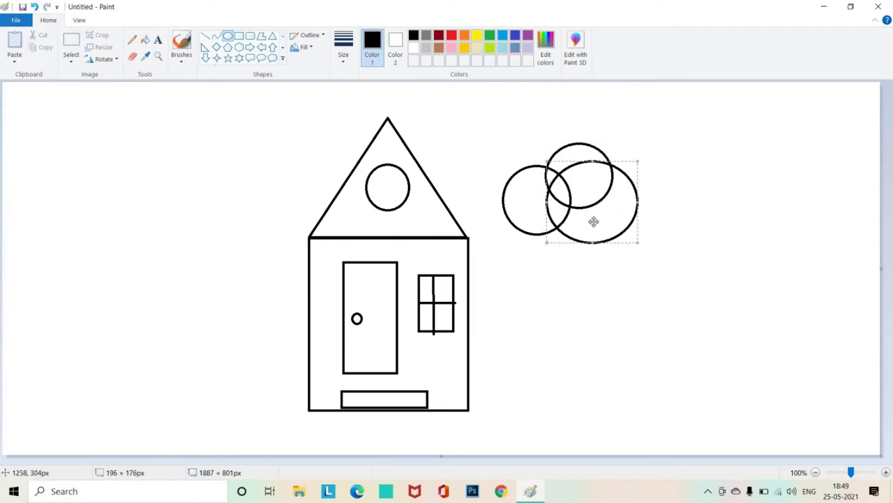
pyautogui.moveTo(627, 204); pyautogui.dragTo(676, 183)
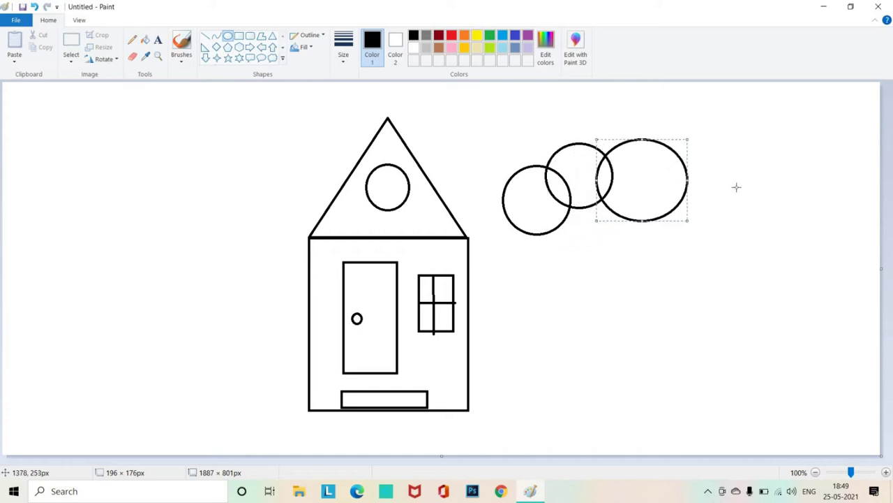
pyautogui.moveTo(736, 187); pyautogui.dragTo(637, 271)
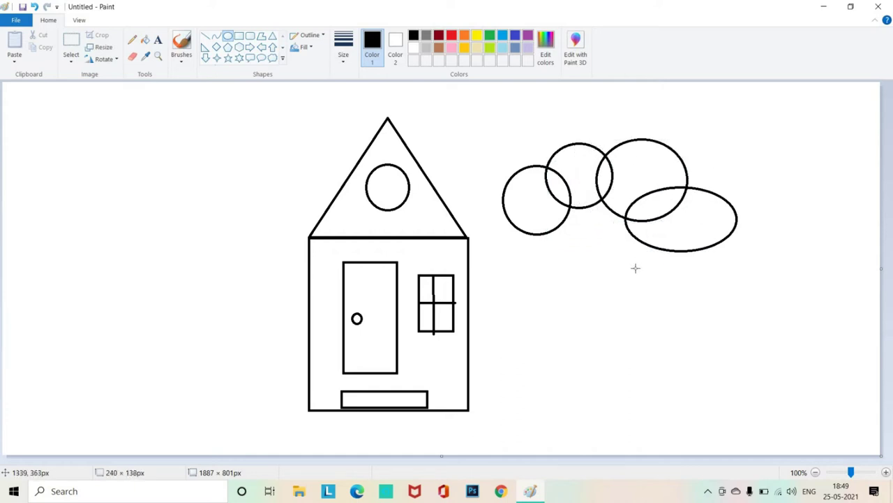
pyautogui.moveTo(690, 215); pyautogui.dragTo(700, 186)
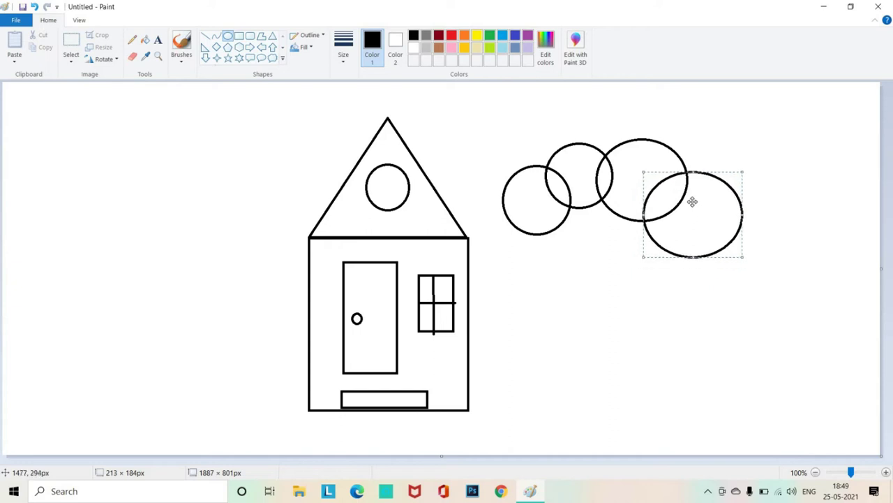
# Step: Add two lower ellipses beneath them to close the cloud-like crown
pyautogui.moveTo(548, 214)
pyautogui.mouseDown()
pyautogui.moveTo(479, 305)
pyautogui.moveTo(510, 298)
pyautogui.mouseUp()
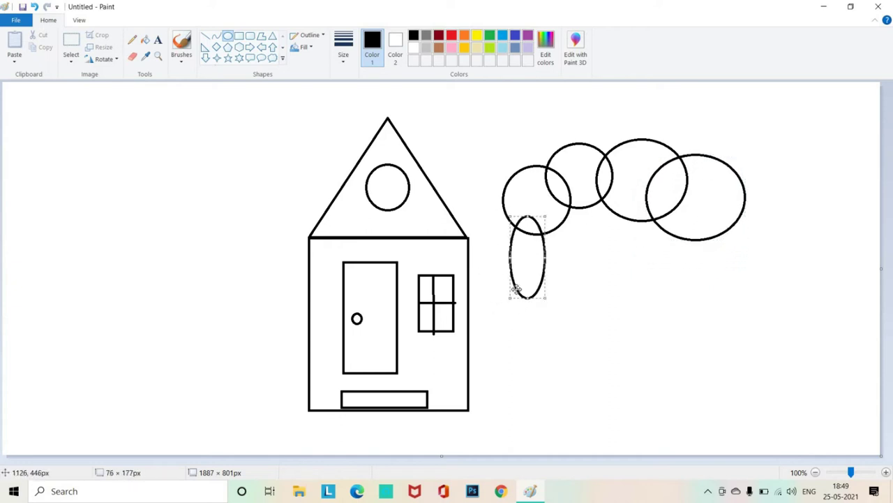
pyautogui.moveTo(510, 257); pyautogui.dragTo(485, 257)
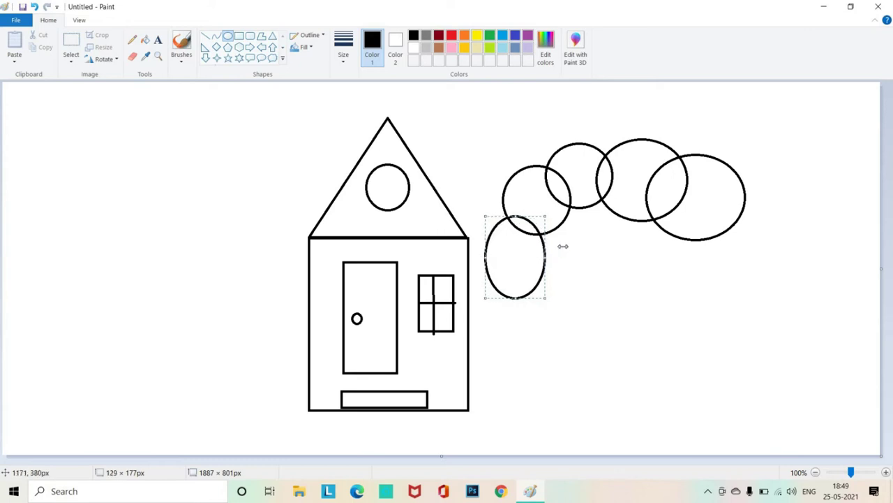
pyautogui.moveTo(547, 258); pyautogui.dragTo(568, 259)
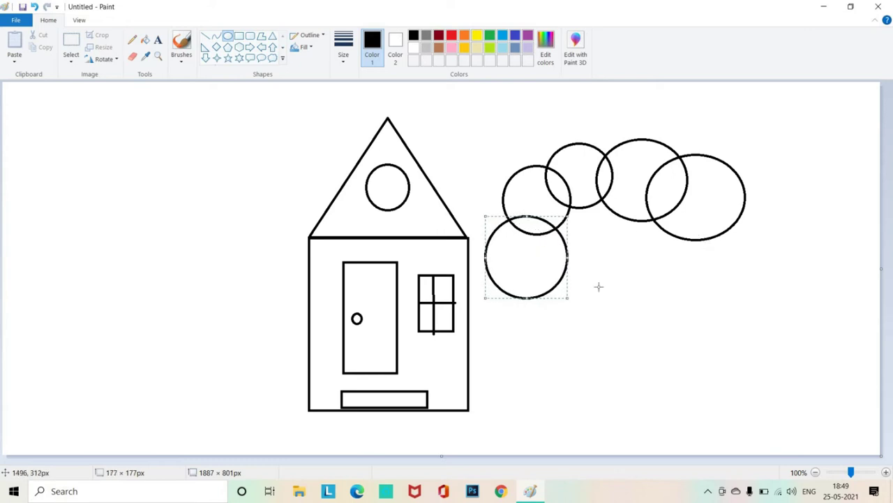
pyautogui.moveTo(698, 227); pyautogui.dragTo(578, 303)
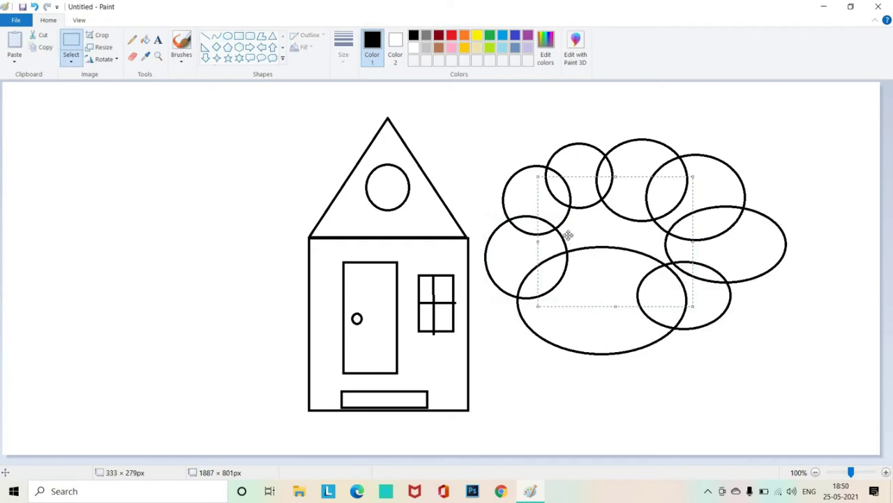
# Step: Erase the inner overlapping arcs inside the crown, leaving one bumpy outline
pyautogui.click(130, 58)
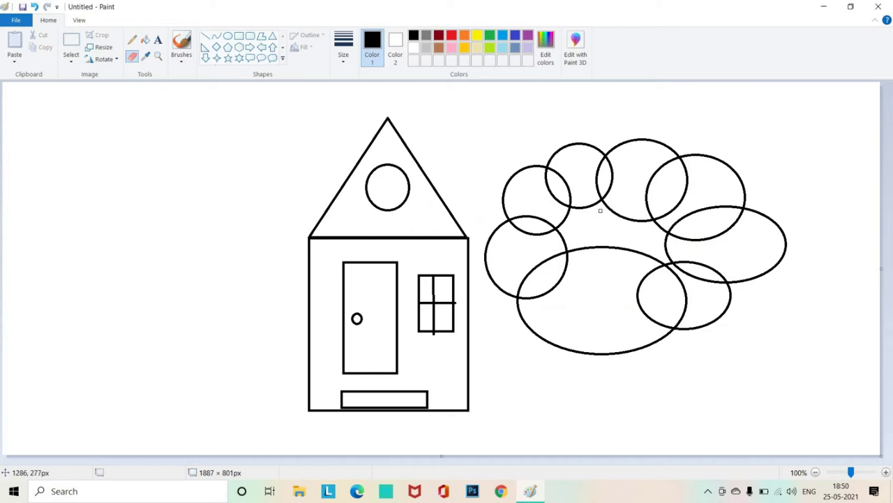
pyautogui.moveTo(637, 187)
pyautogui.mouseDown()
pyautogui.moveTo(633, 210)
pyautogui.moveTo(666, 166)
pyautogui.mouseUp()
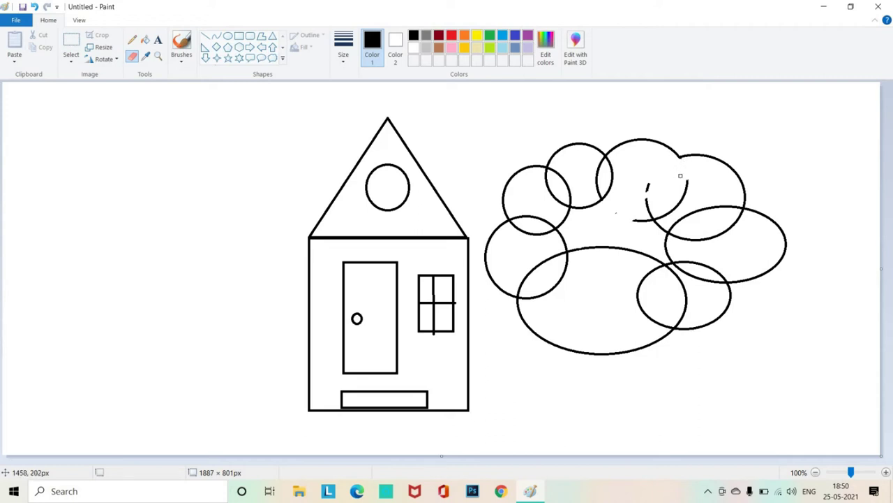
pyautogui.moveTo(671, 201)
pyautogui.mouseDown()
pyautogui.moveTo(655, 202)
pyautogui.moveTo(637, 168)
pyautogui.mouseUp()
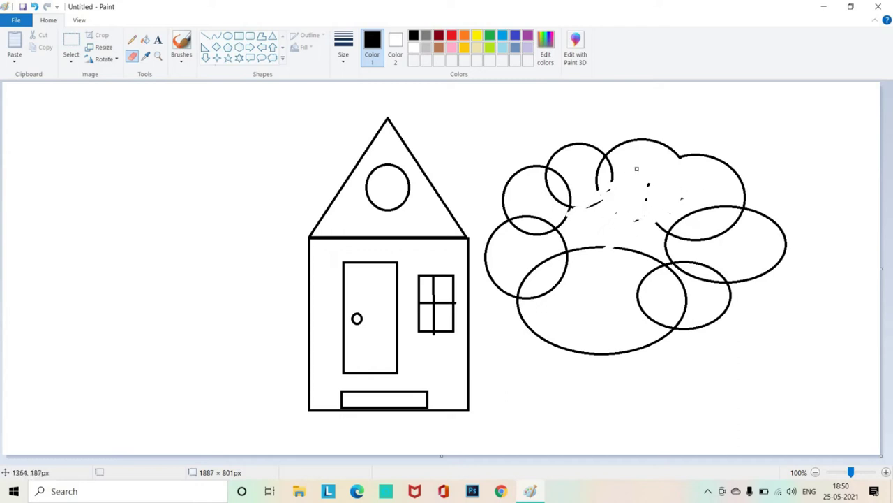
pyautogui.moveTo(582, 198)
pyautogui.mouseDown()
pyautogui.moveTo(625, 166)
pyautogui.moveTo(617, 166)
pyautogui.mouseUp()
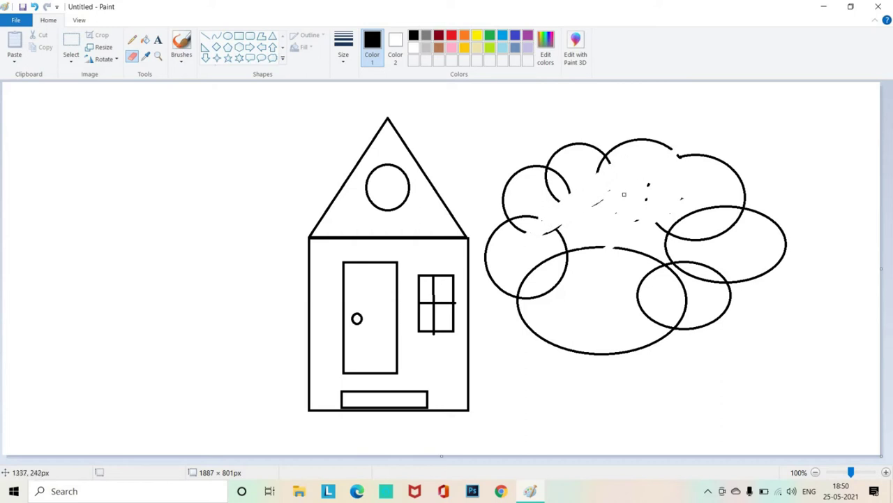
pyautogui.moveTo(600, 224)
pyautogui.mouseDown()
pyautogui.moveTo(562, 234)
pyautogui.moveTo(555, 257)
pyautogui.mouseUp()
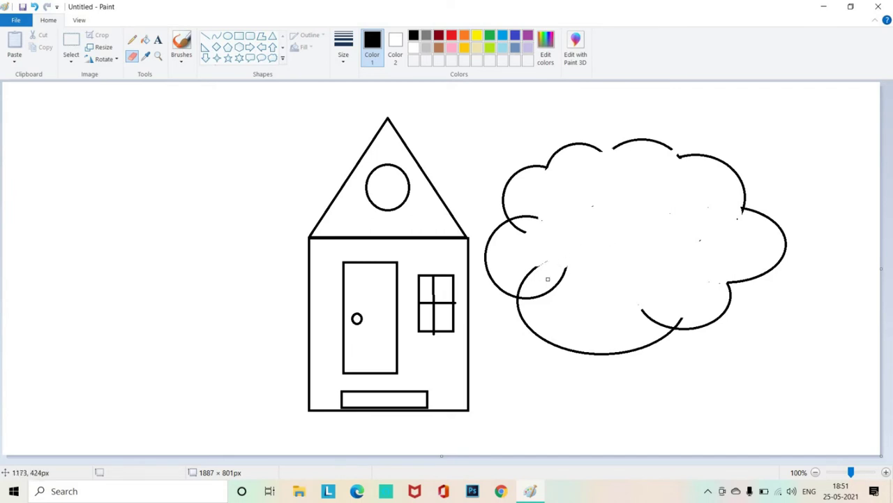
pyautogui.moveTo(548, 279); pyautogui.dragTo(550, 290)
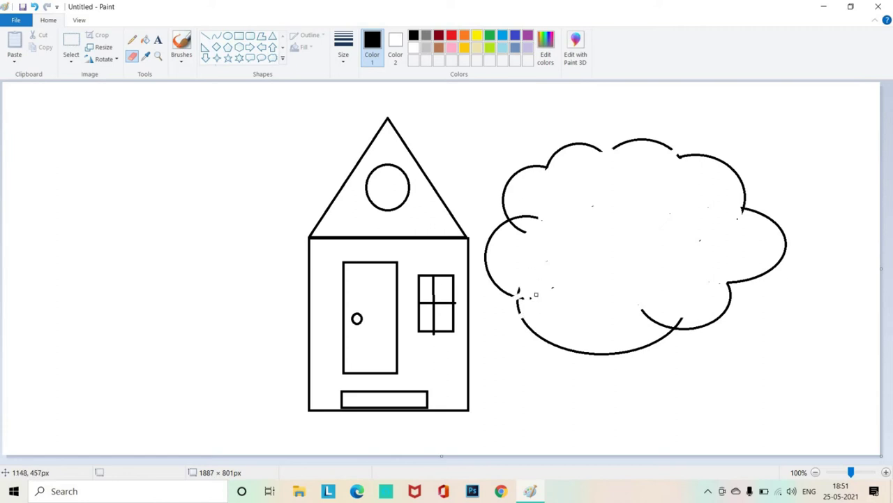
pyautogui.click(180, 46)
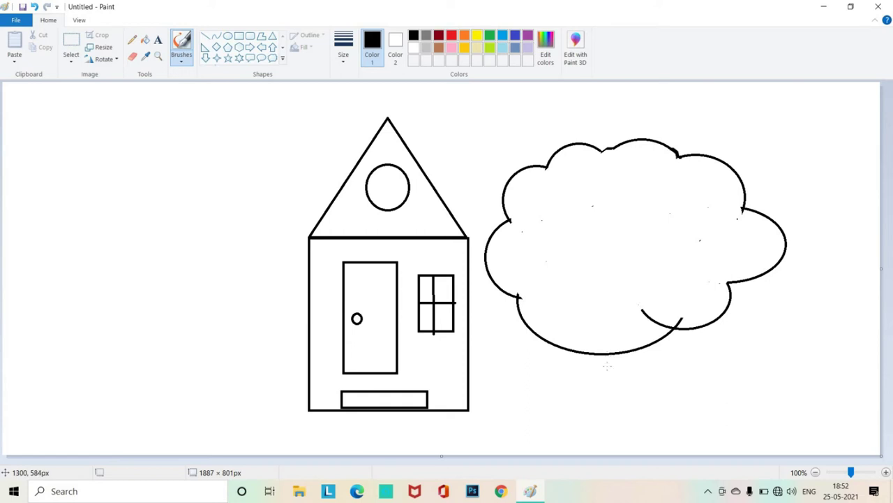
# Step: Paint two vertical trunk lines and a branch curving right from the trunk
pyautogui.moveTo(611, 425); pyautogui.dragTo(611, 439)
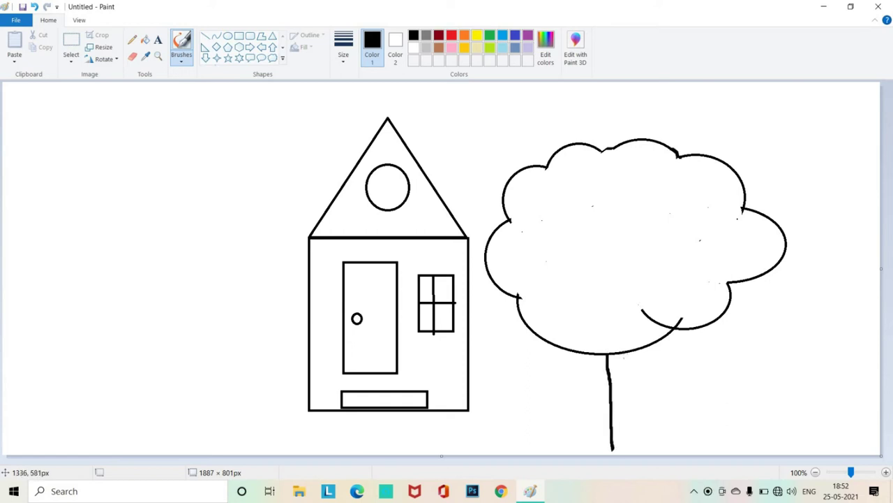
pyautogui.moveTo(622, 353); pyautogui.dragTo(628, 446)
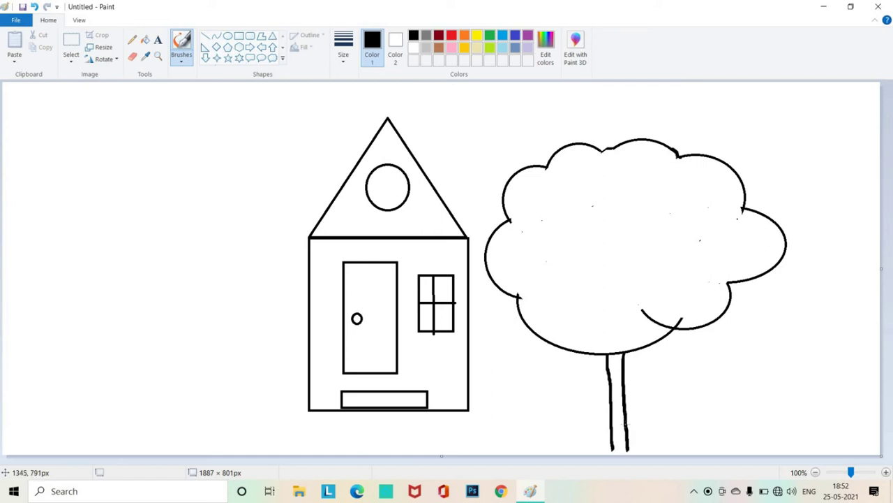
pyautogui.moveTo(627, 404); pyautogui.dragTo(702, 361)
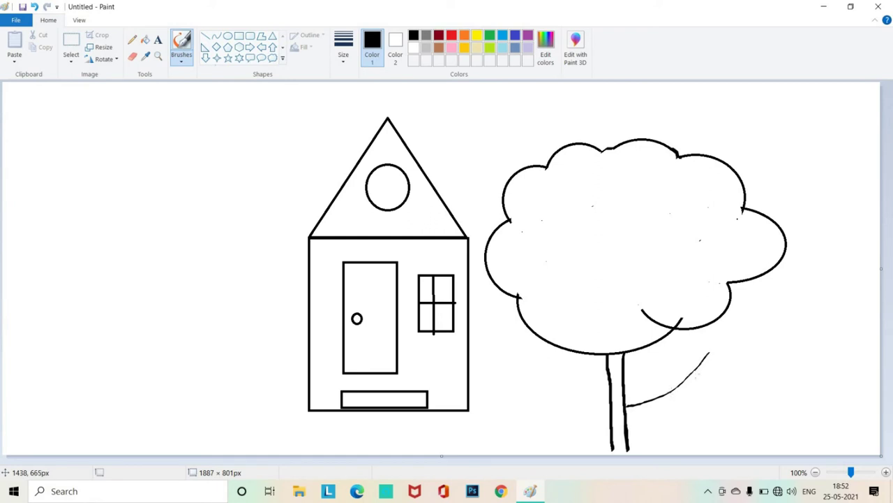
# Step: Draw a leaf outline at the branch tip with a vein, redoing a too-thick vein
pyautogui.moveTo(696, 375); pyautogui.dragTo(779, 397)
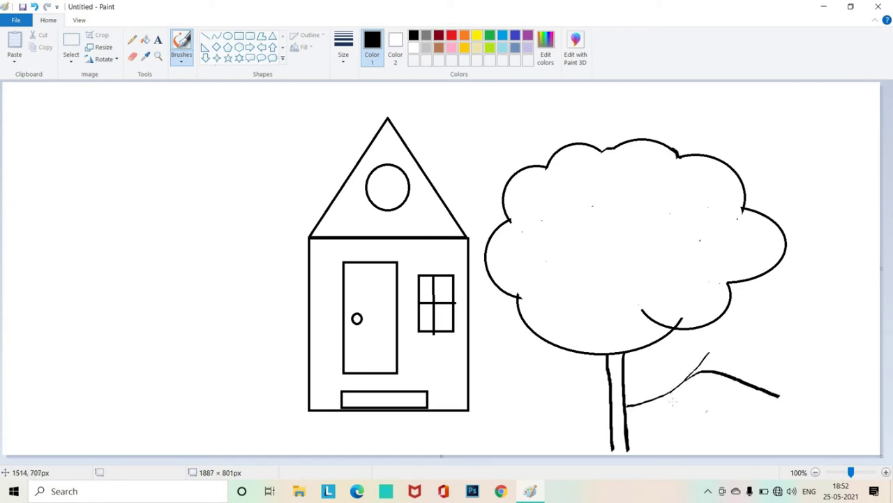
pyautogui.moveTo(668, 395); pyautogui.dragTo(780, 397)
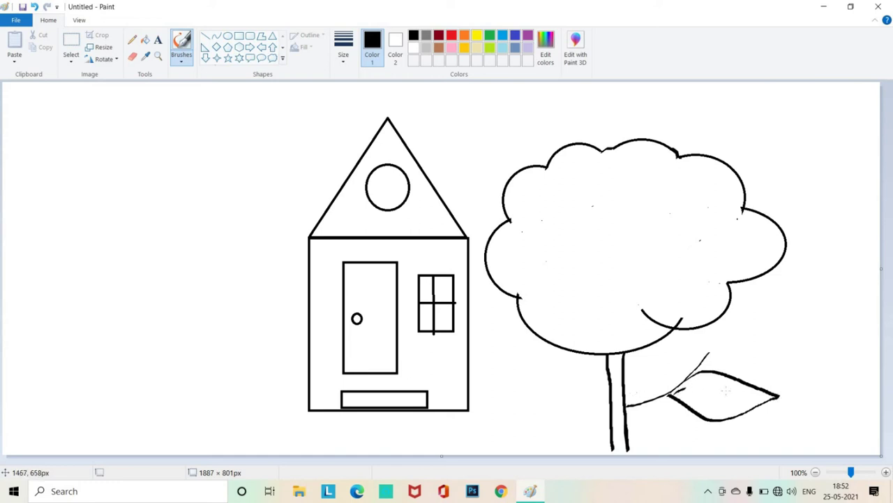
pyautogui.moveTo(684, 388); pyautogui.dragTo(726, 390)
pyautogui.hotkey('ctrl', 'z')
pyautogui.moveTo(698, 390); pyautogui.dragTo(730, 406)
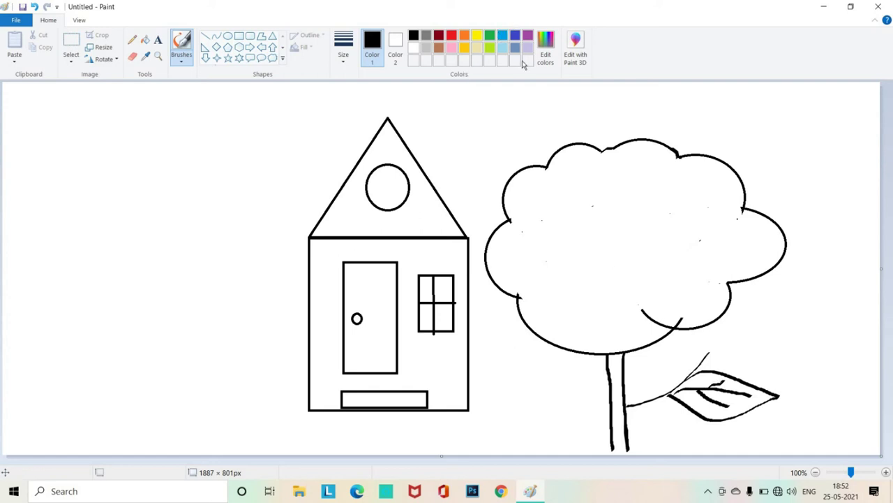
# Step: Choose the dark green basic colour in Edit colors as the active colour
pyautogui.click(545, 56)
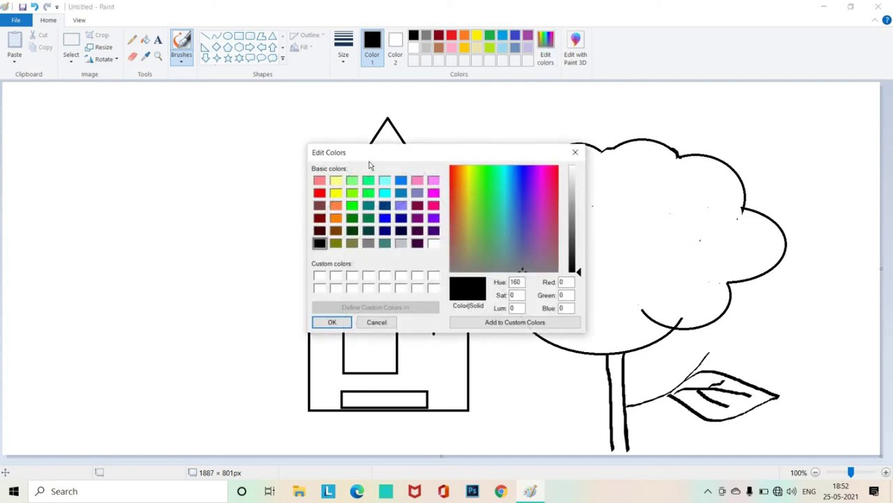
pyautogui.click(352, 219)
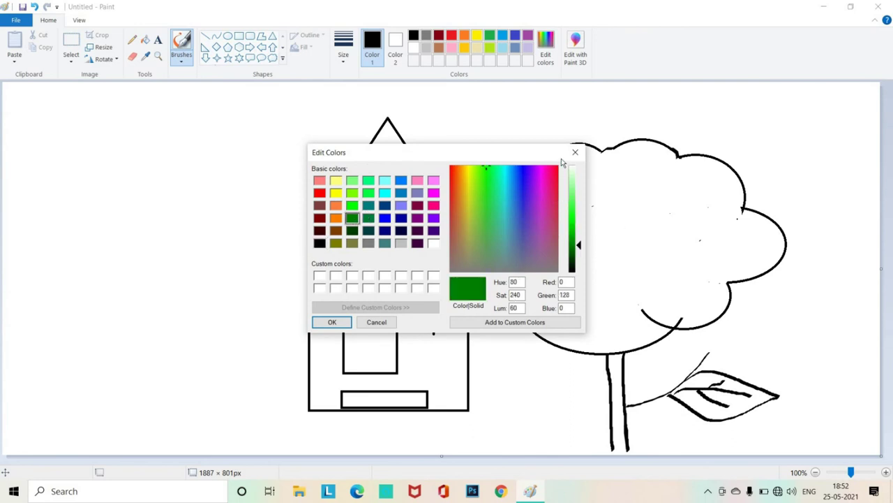
pyautogui.click(332, 322)
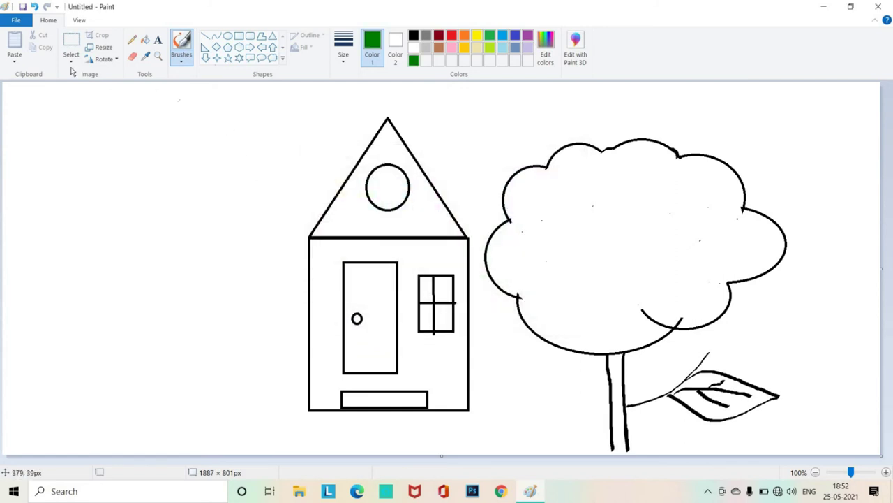
# Step: Fill the tree crown dark green and both parts of the trunk dark red
pyautogui.click(146, 40)
pyautogui.click(576, 212)
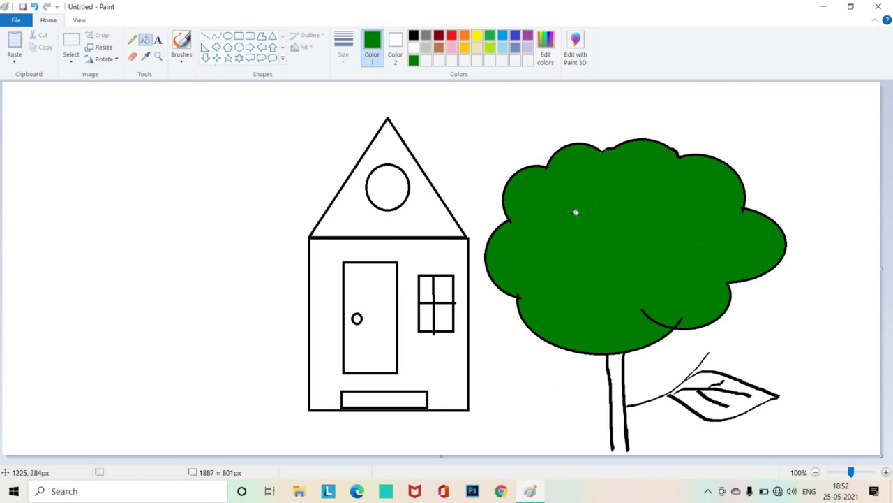
pyautogui.click(439, 35)
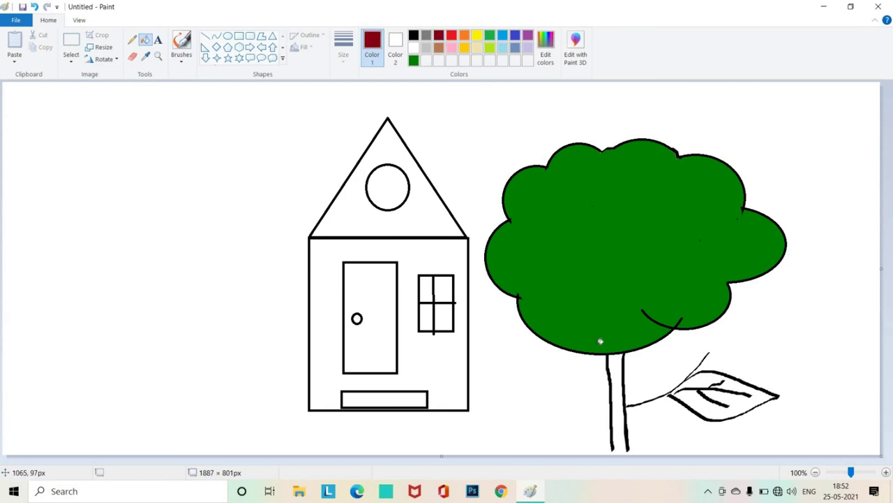
pyautogui.click(621, 448)
pyautogui.click(623, 372)
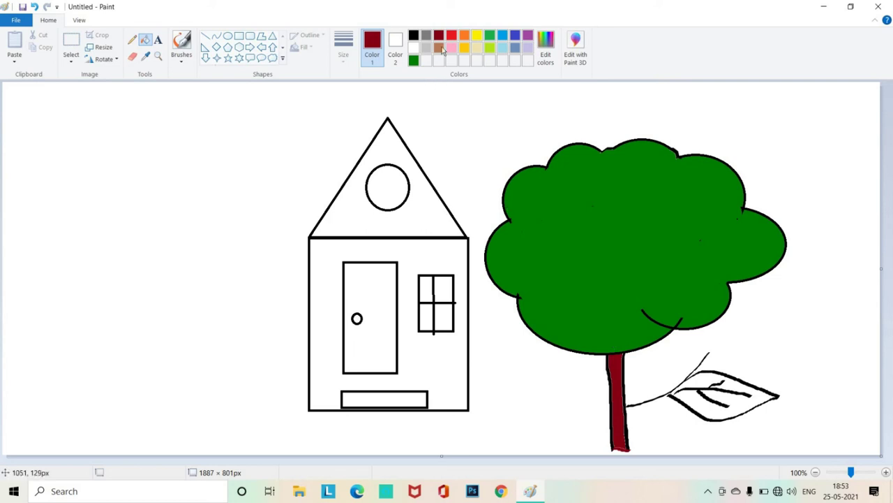
# Step: Fill the leaf with lime green
pyautogui.click(490, 37)
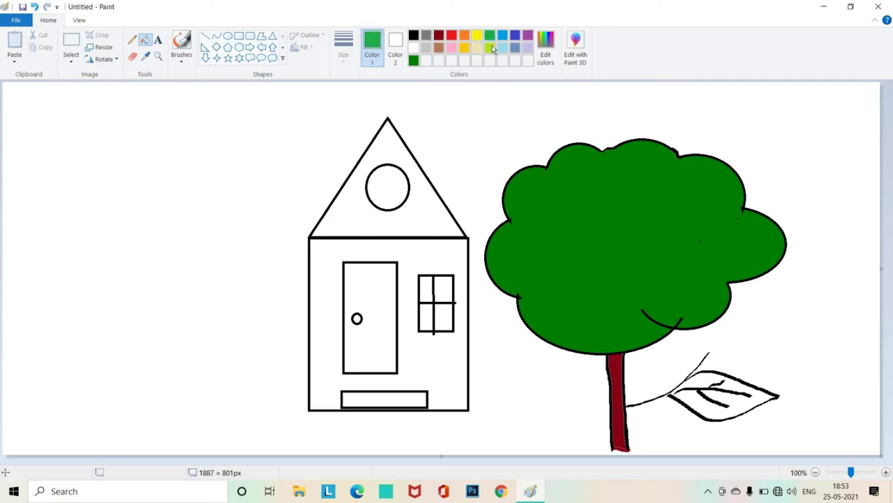
pyautogui.click(492, 48)
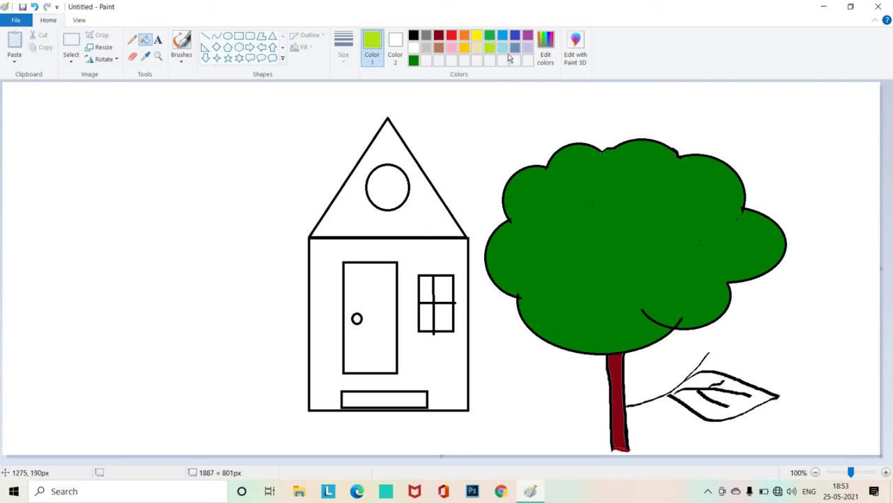
pyautogui.click(715, 382)
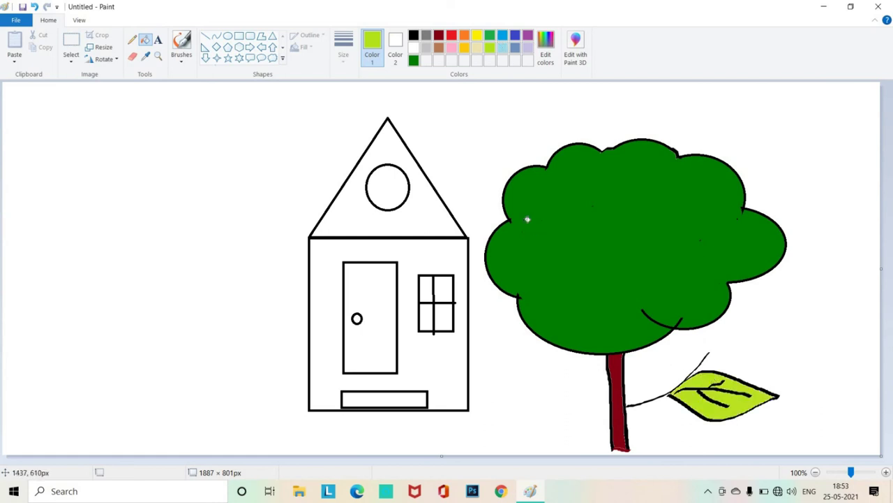
# Step: Fill the round roof window and the top-right and bottom-left panes lime green
pyautogui.click(398, 185)
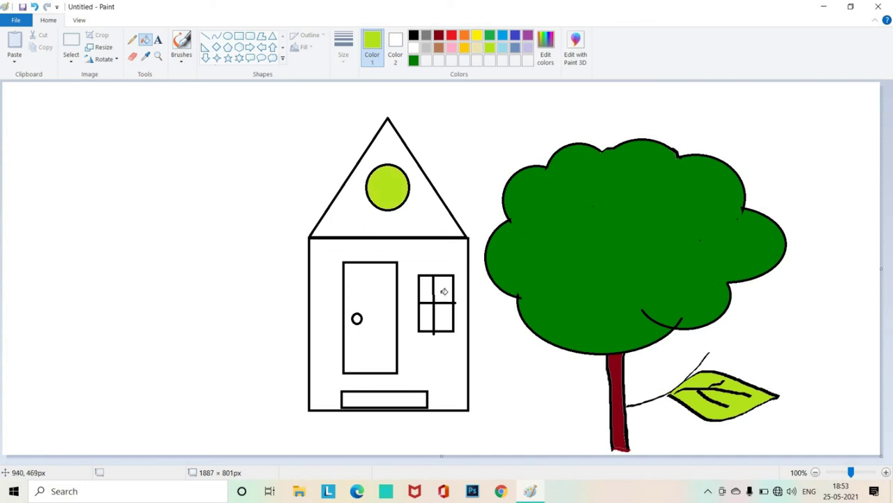
pyautogui.click(445, 290)
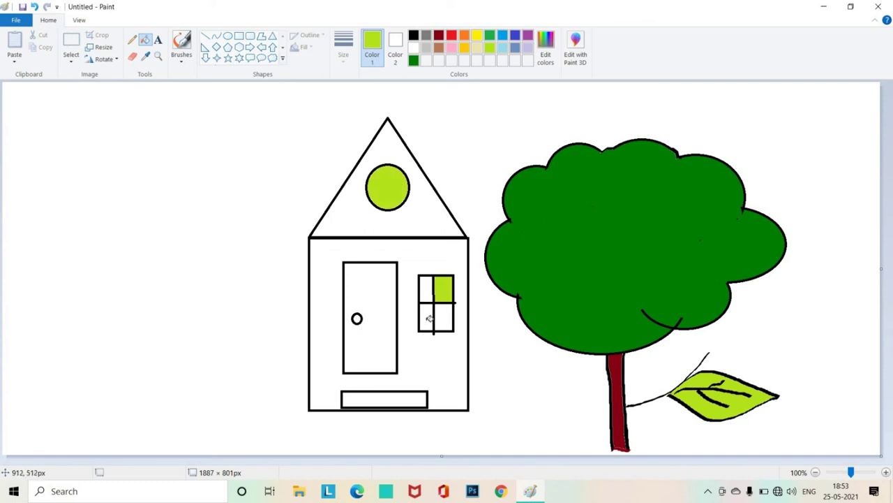
pyautogui.click(428, 319)
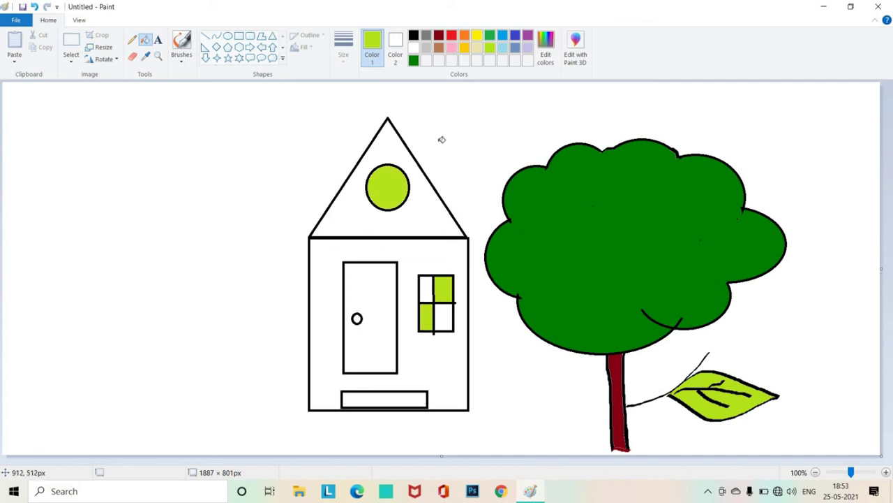
# Step: Fill the doorstep and doorknob dark red
pyautogui.click(439, 35)
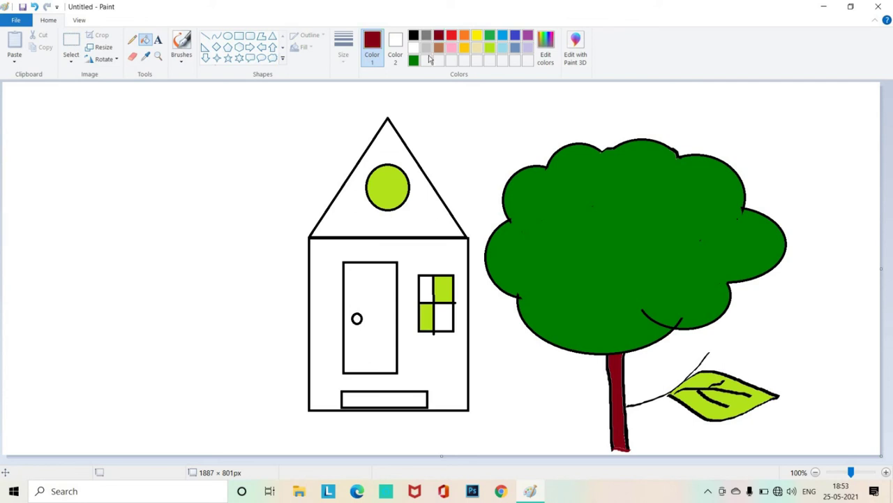
pyautogui.click(378, 395)
pyautogui.click(357, 318)
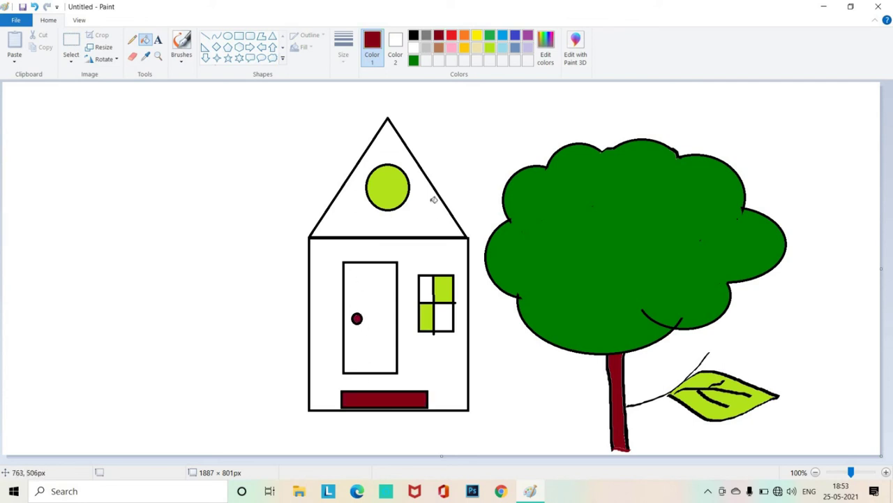
pyautogui.click(477, 34)
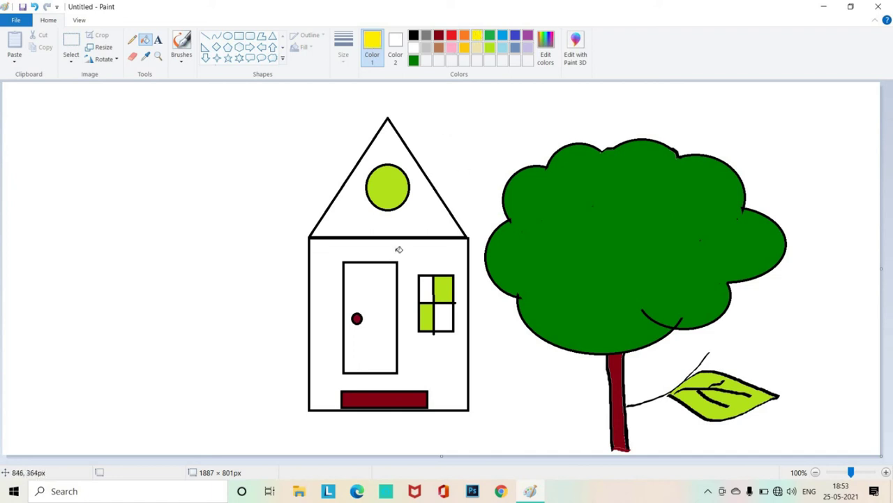
# Step: Fill the house walls yellow, then the door and two window panes red
pyautogui.click(398, 249)
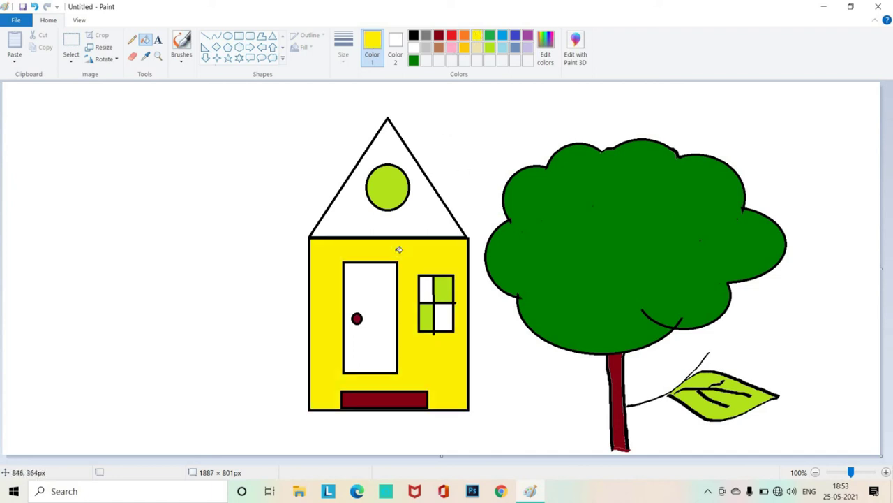
pyautogui.click(452, 35)
pyautogui.click(380, 293)
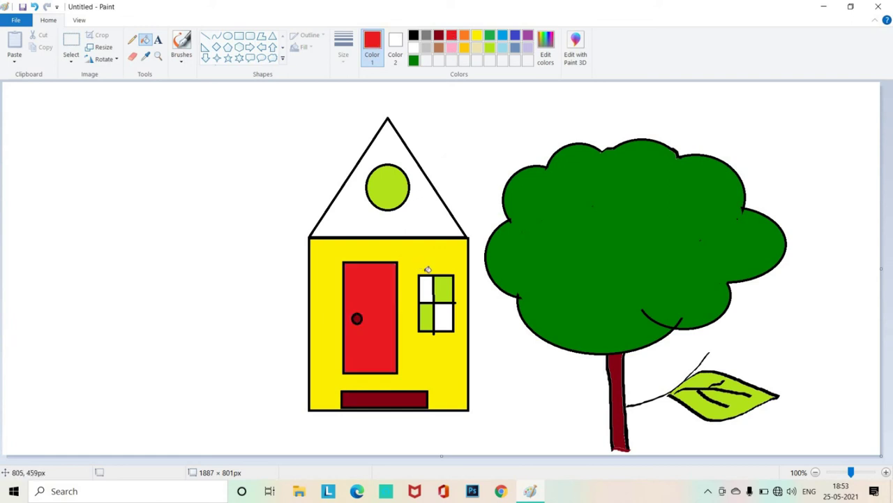
pyautogui.click(428, 285)
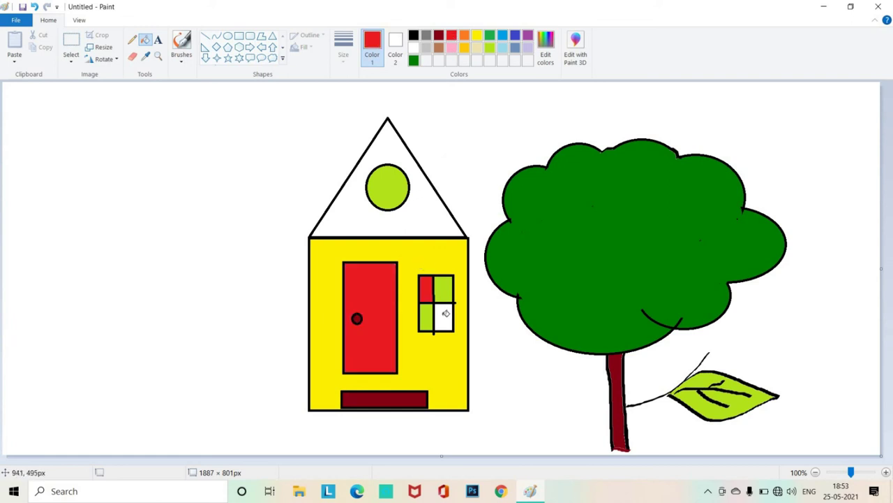
pyautogui.click(446, 313)
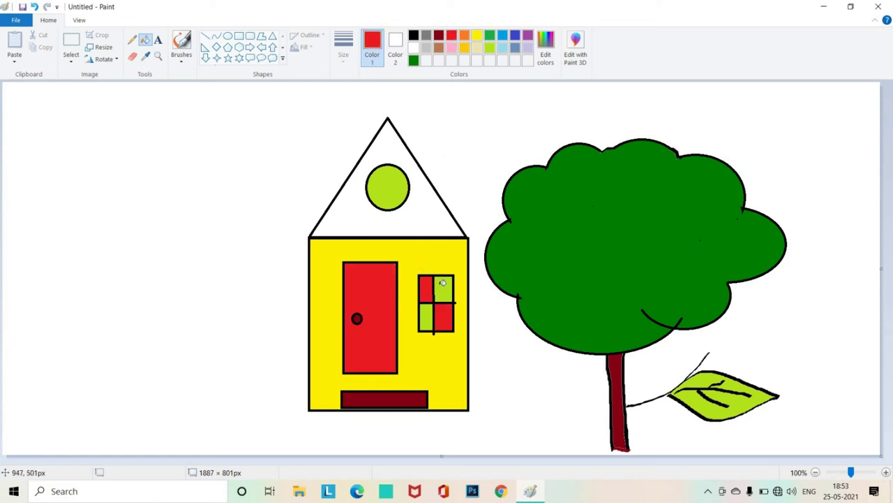
# Step: Fill the roof triangle purple and the white background cream
pyautogui.click(514, 37)
pyautogui.click(529, 37)
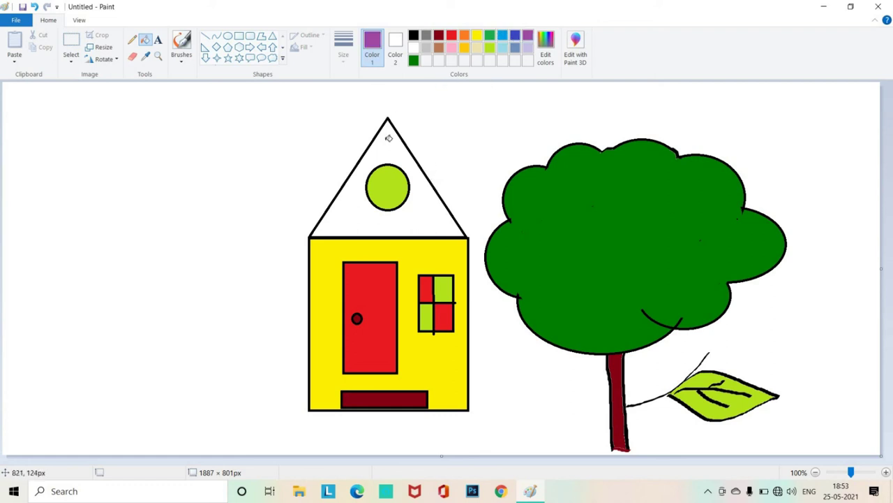
pyautogui.click(386, 140)
pyautogui.click(480, 47)
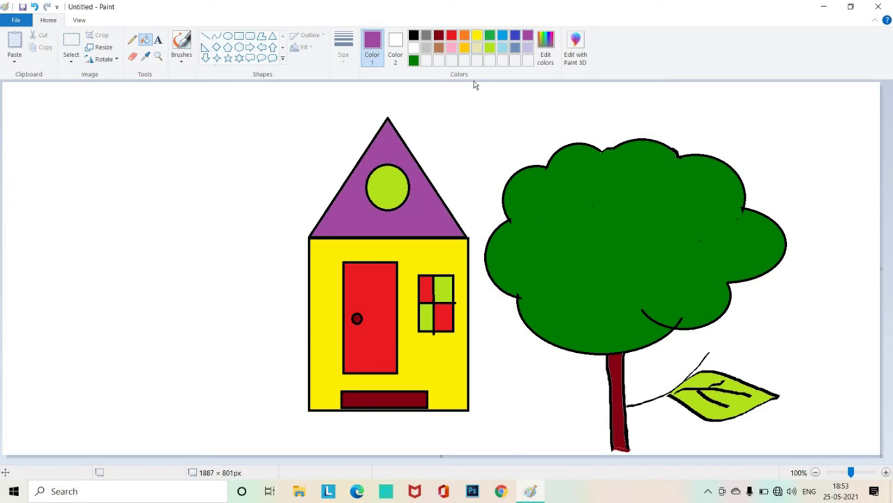
pyautogui.click(471, 103)
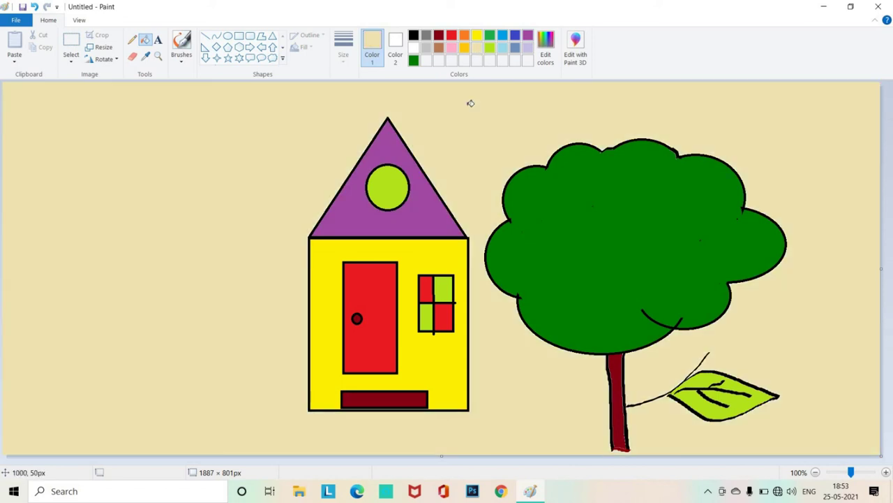